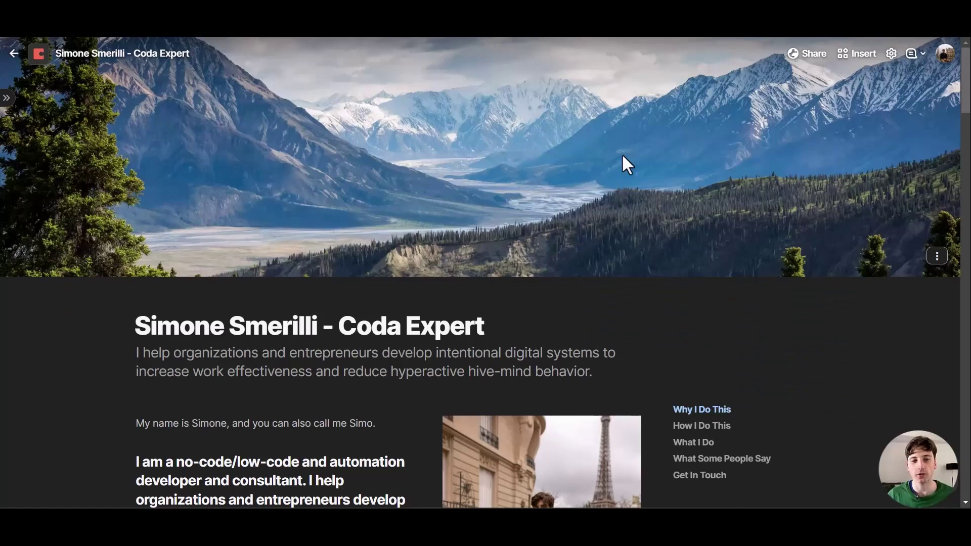
Step: Enter coda.simosme.com as a new custom domain in the doc's publish settings
scroll(649, 253, "down", 3)
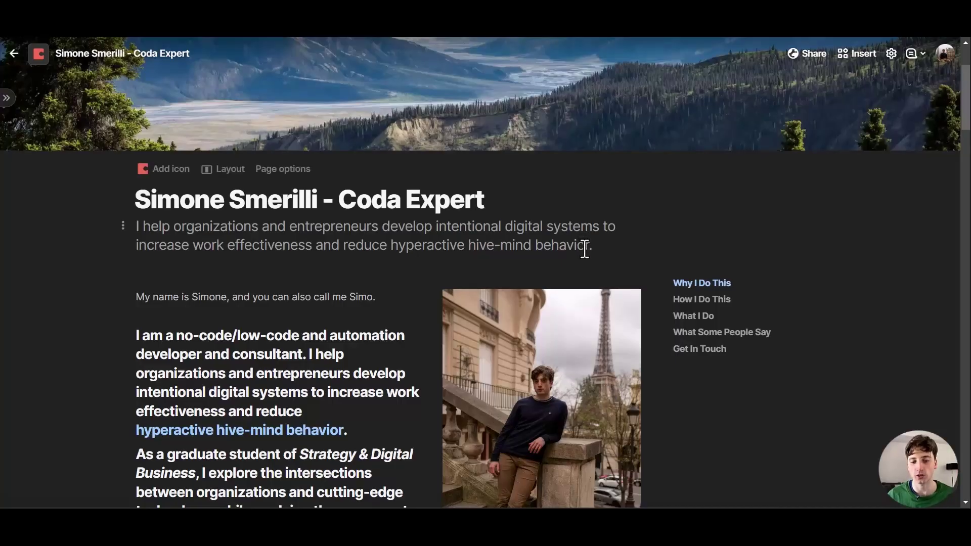
scroll(588, 253, "up", 1)
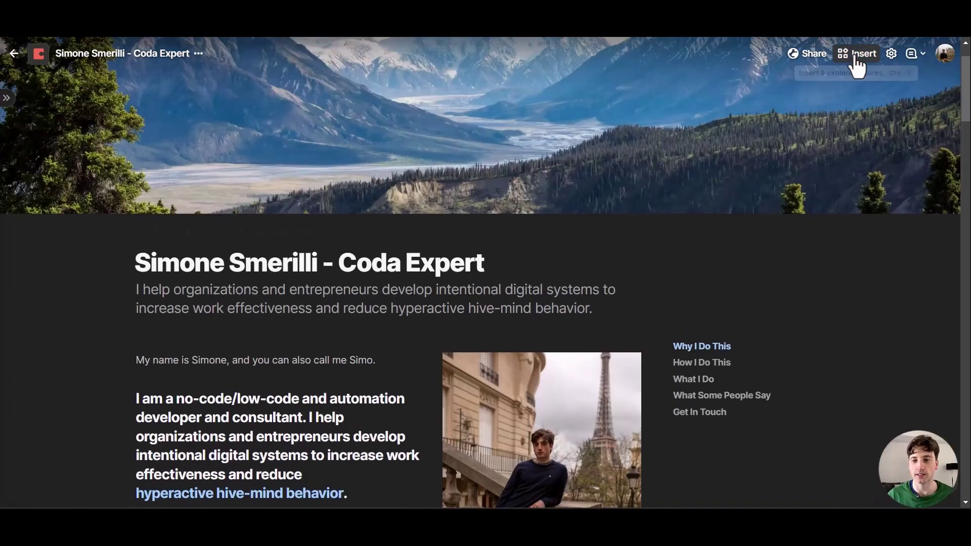
left_click(856, 57)
scroll(809, 222, "down", 1)
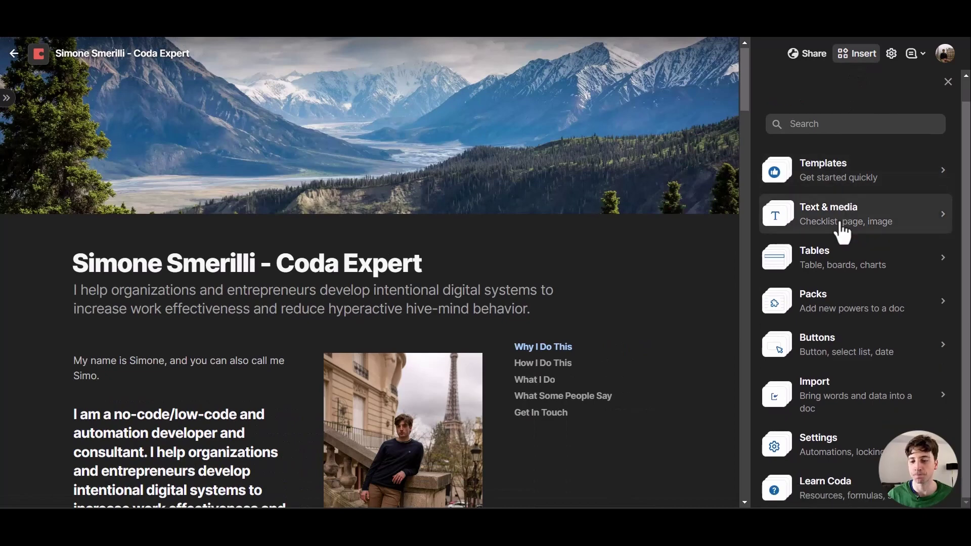
left_click(789, 448)
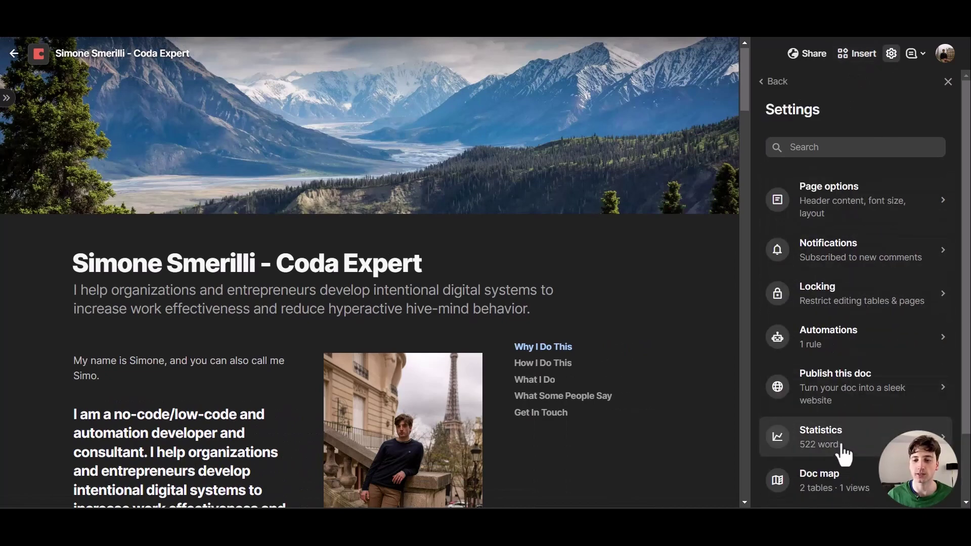
left_click(851, 402)
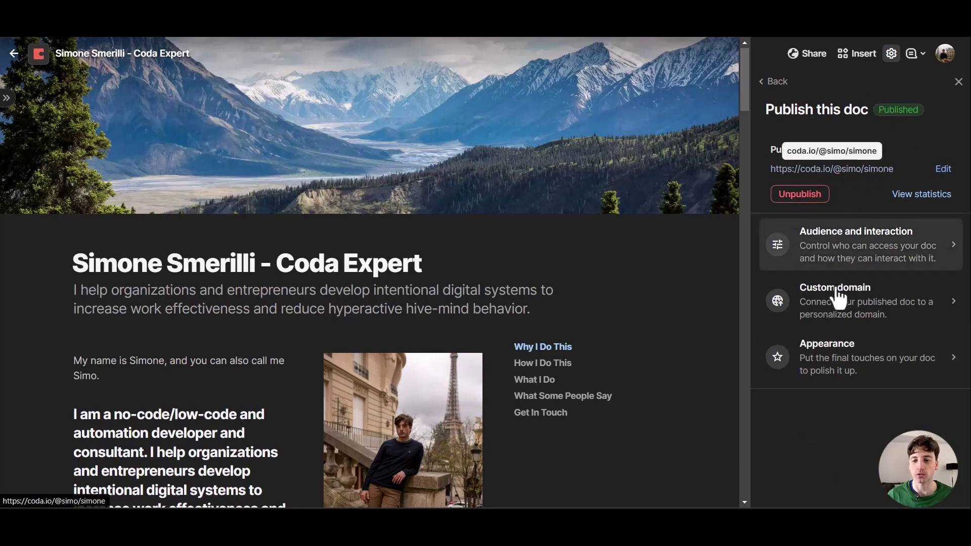
left_click(840, 311)
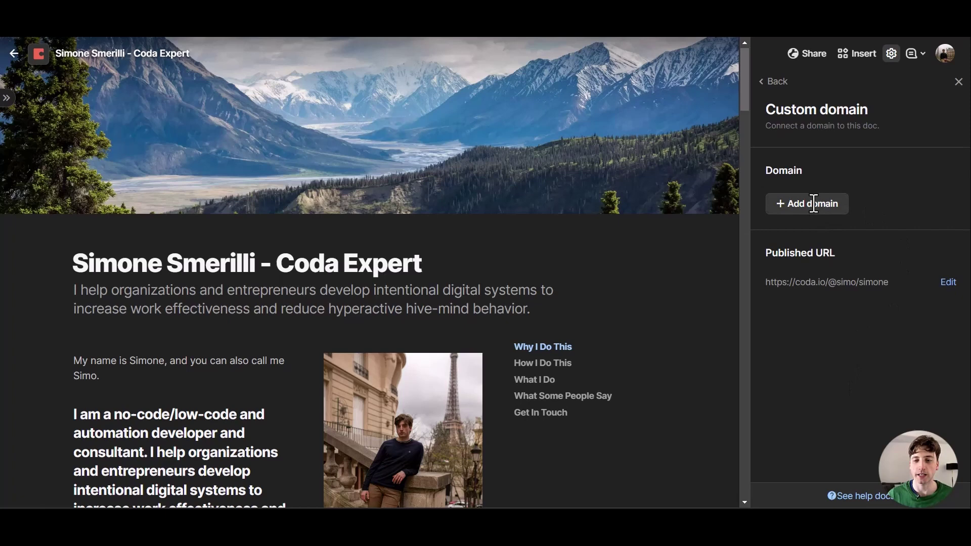
left_click(811, 202)
left_click(863, 242)
type("coda.simosme.com")
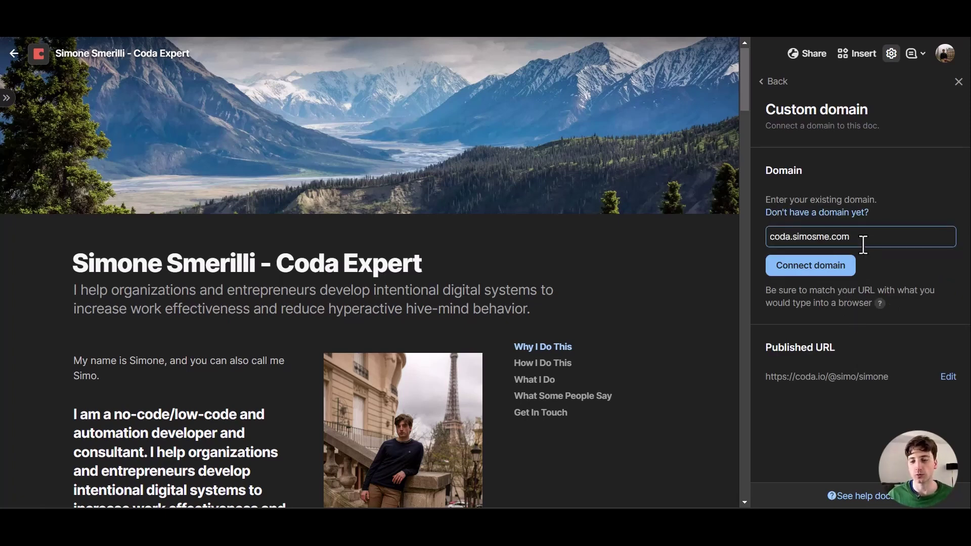
Step: Submit coda.simosme.com and choose Other as the domain provider
key("Return")
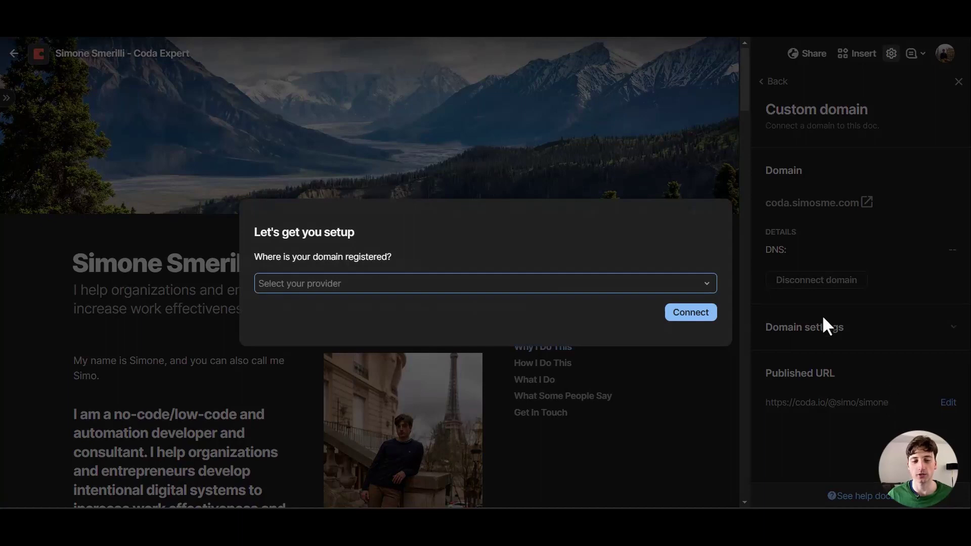
left_click(696, 291)
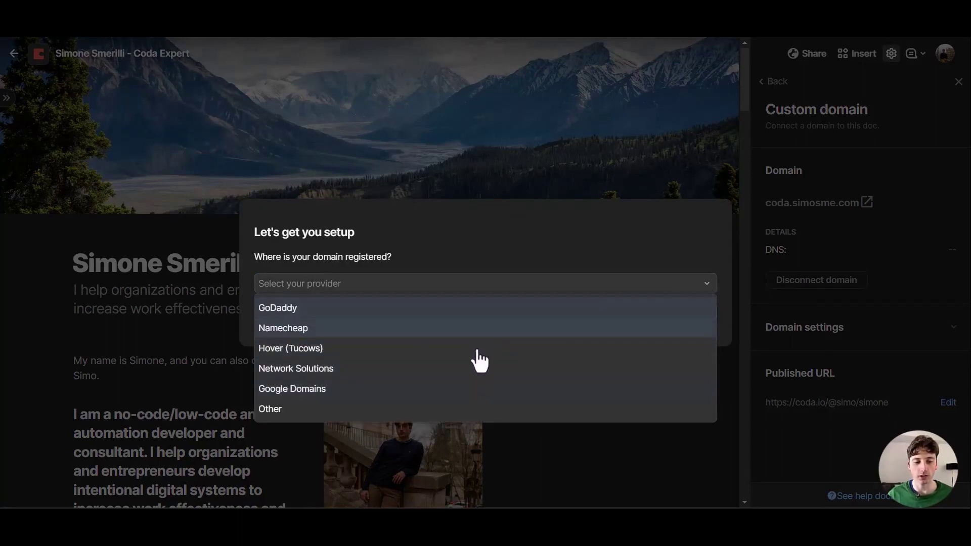
left_click(465, 411)
left_click(680, 312)
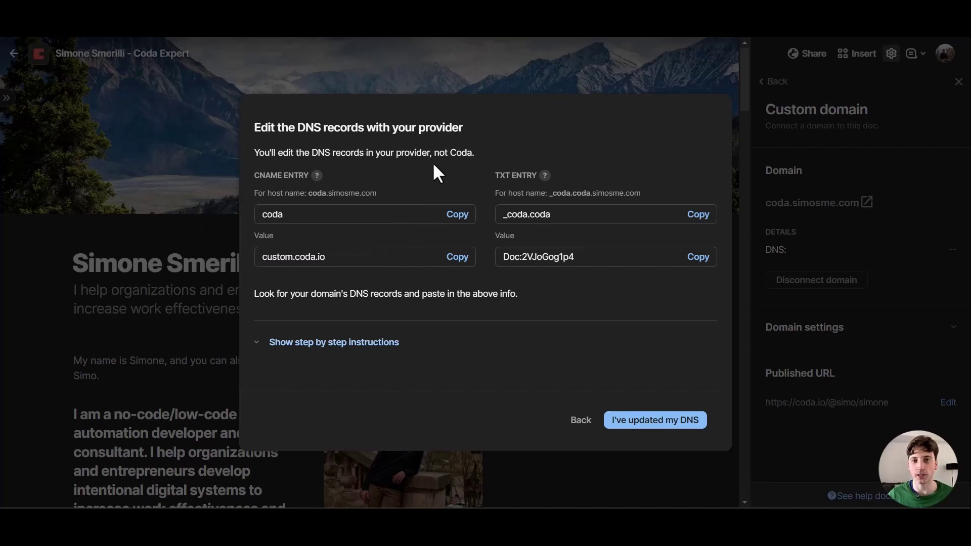
Step: Expand Coda's step-by-step DNS instructions and scroll through the records to add
left_click(261, 342)
scroll(507, 293, "down", 1)
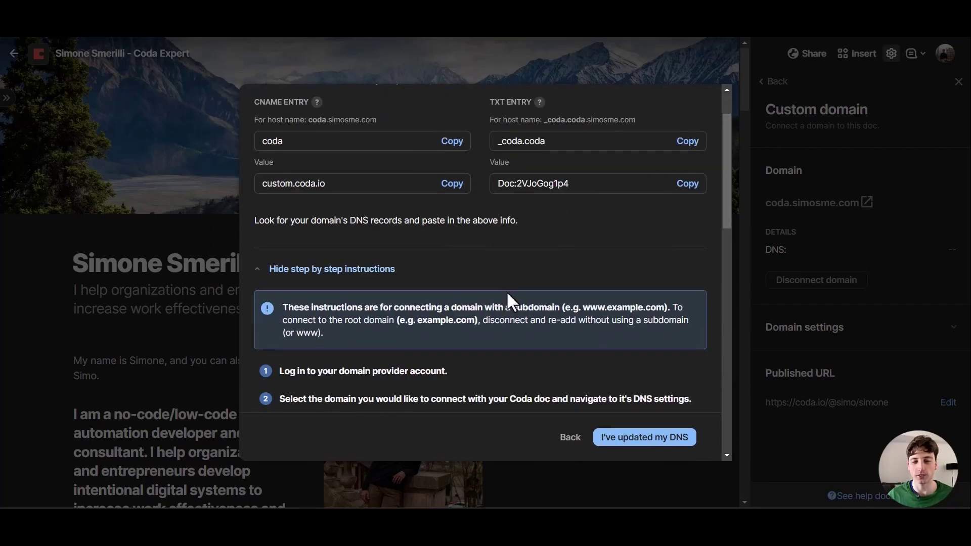
scroll(507, 287, "down", 2)
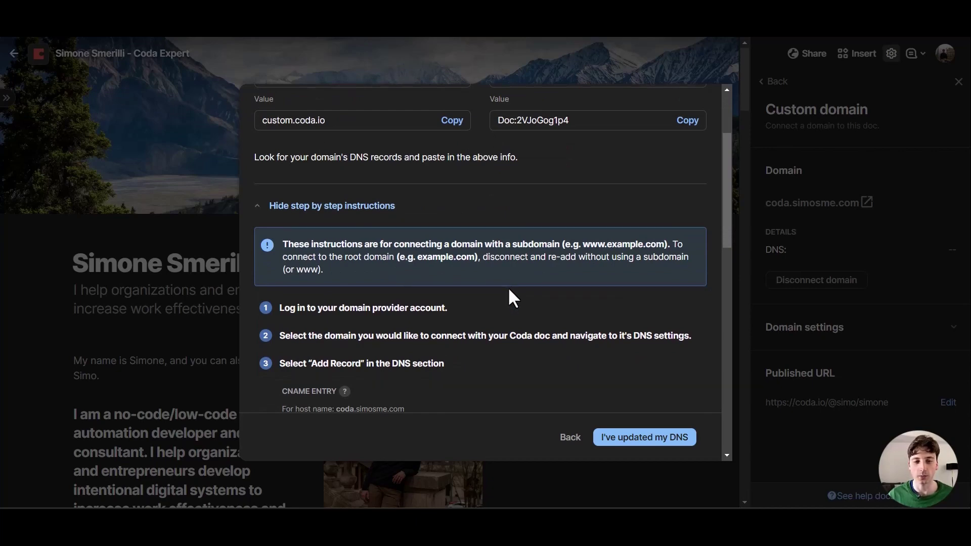
scroll(509, 292, "down", 1)
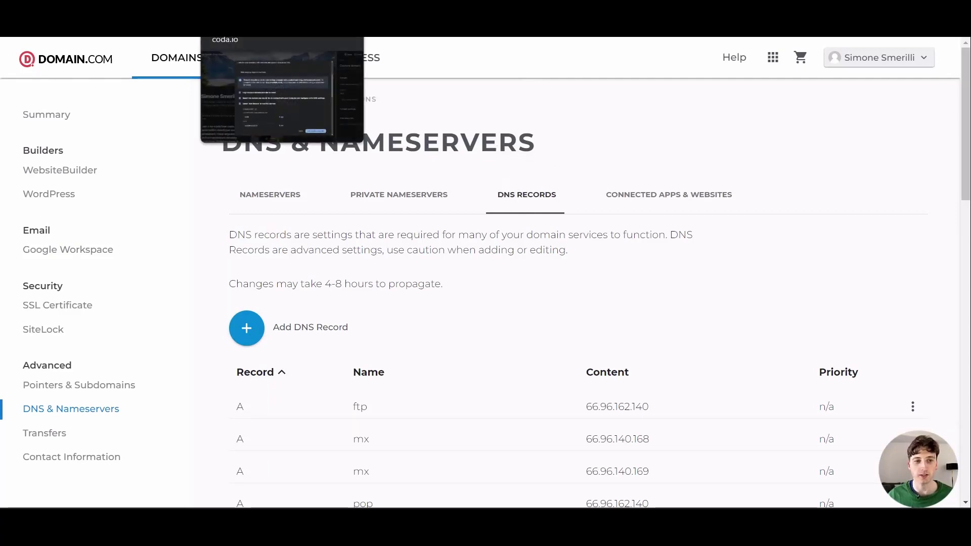
Step: Compare Coda's CNAME instructions with Domain.com's DNS page, then start a new Domain.com DNS record
left_click(225, 37)
scroll(474, 244, "down", 1)
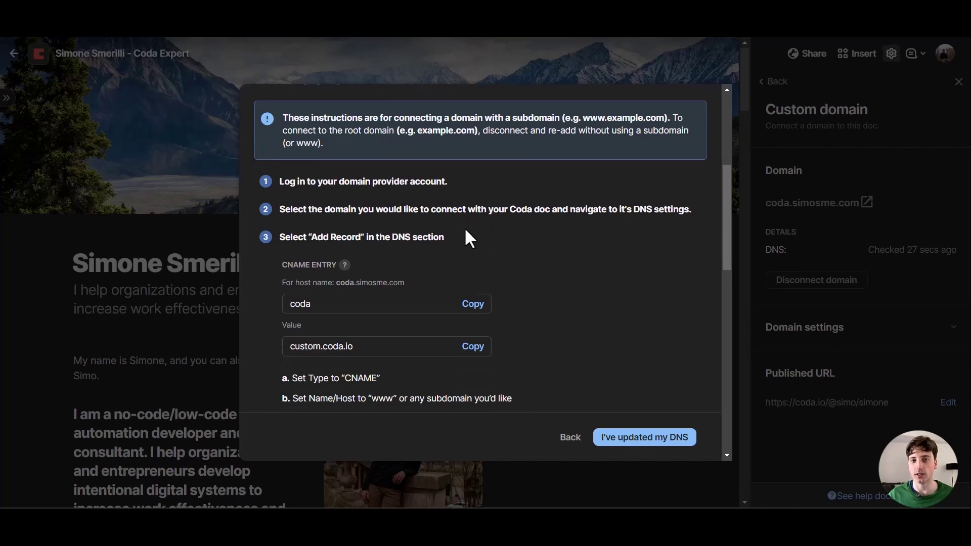
left_click(455, 37)
scroll(505, 213, "down", 1)
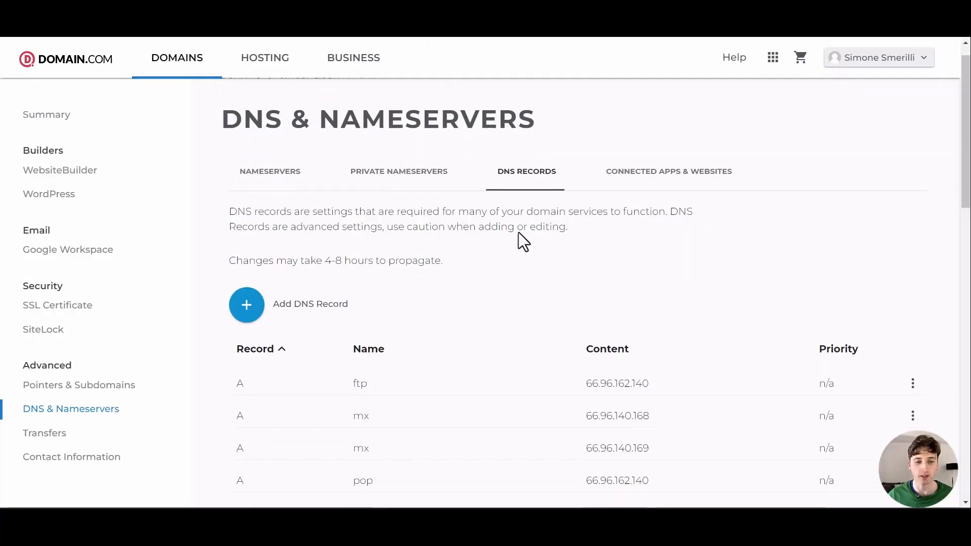
key("ctrl+Tab")
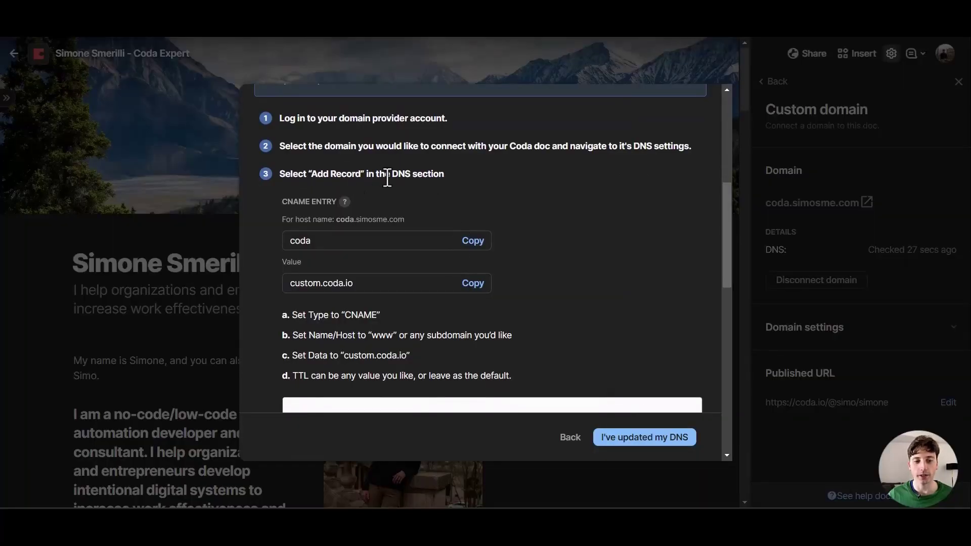
scroll(448, 178, "down", 1)
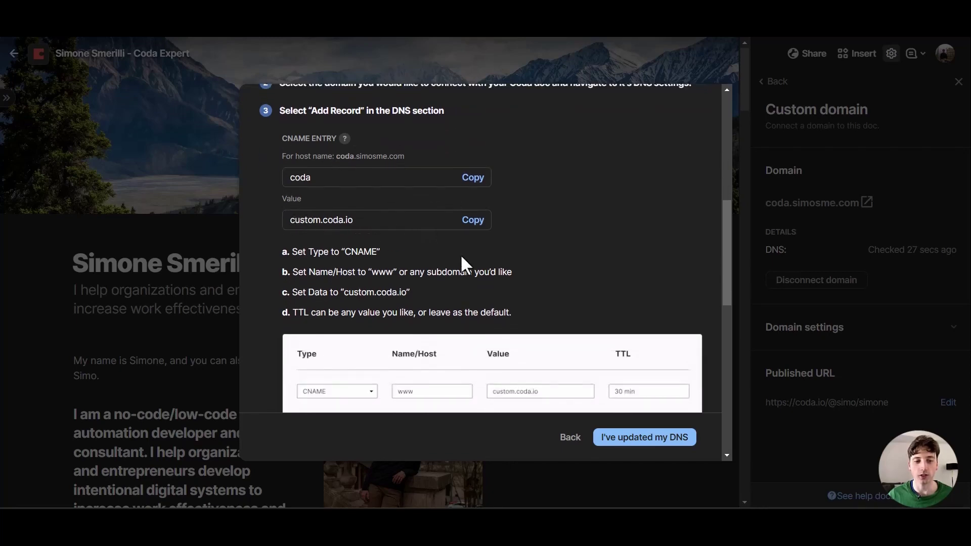
scroll(463, 260, "up", 1)
scroll(463, 268, "down", 1)
left_click_drag(336, 272, 355, 272)
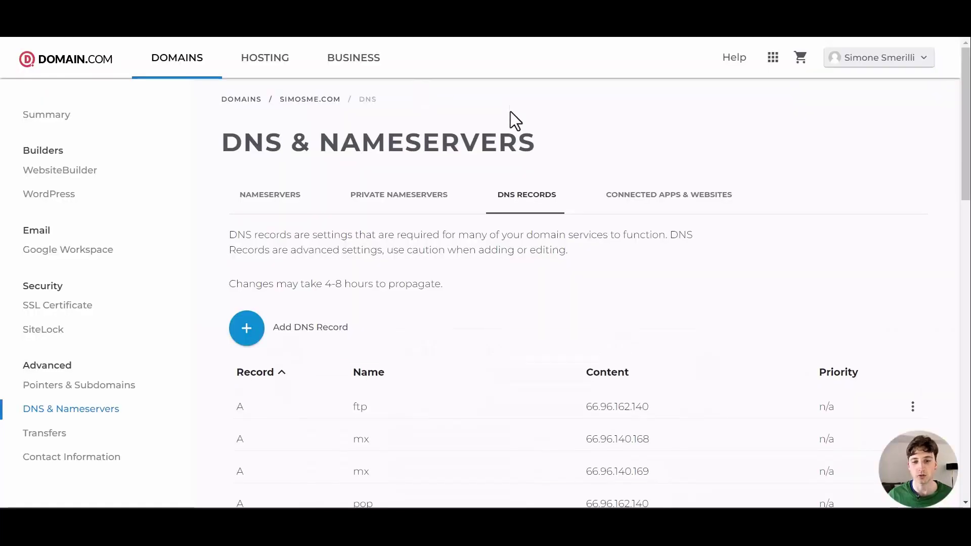
left_click(256, 331)
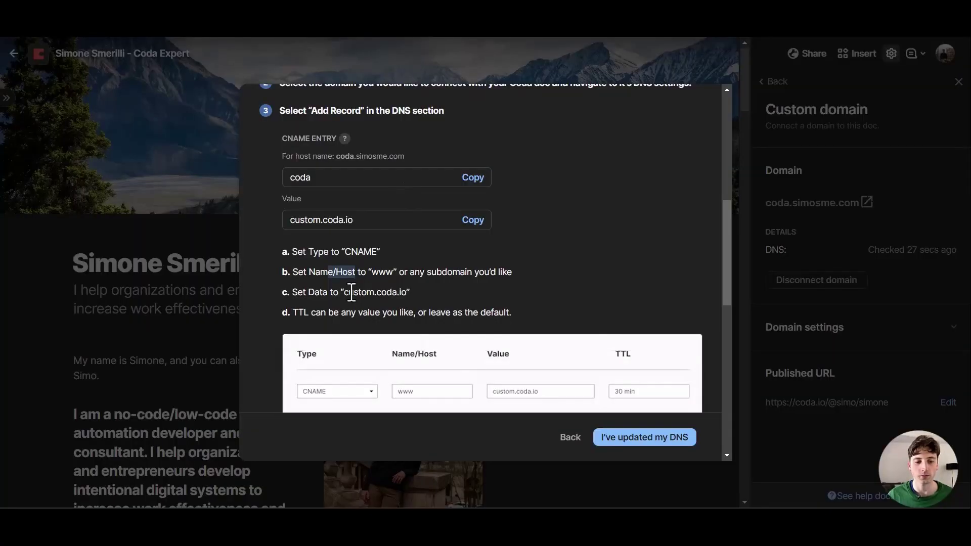
Step: Add a CNAME record named coda pointing to custom.coda.io with 1/2 Hour TTL
left_click(472, 220)
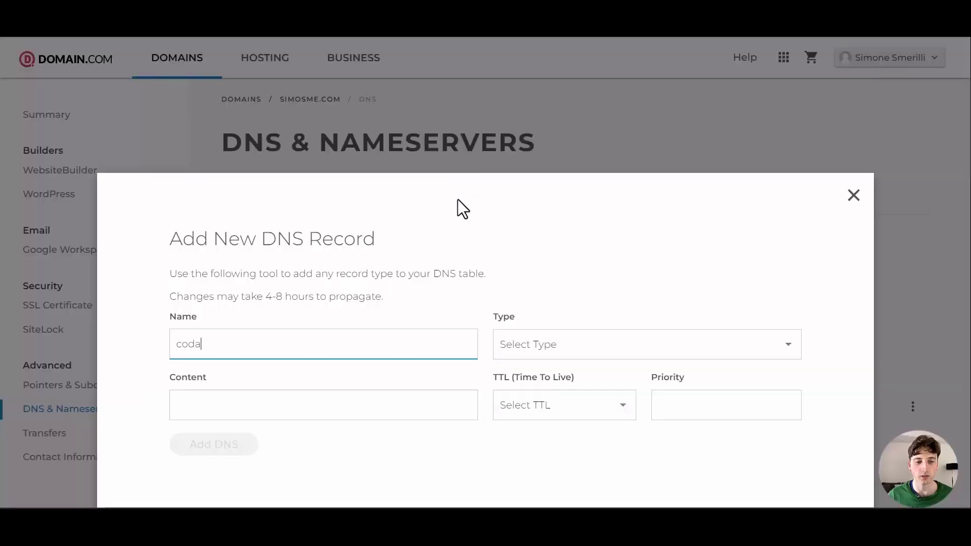
left_click(361, 415)
key("ctrl+v")
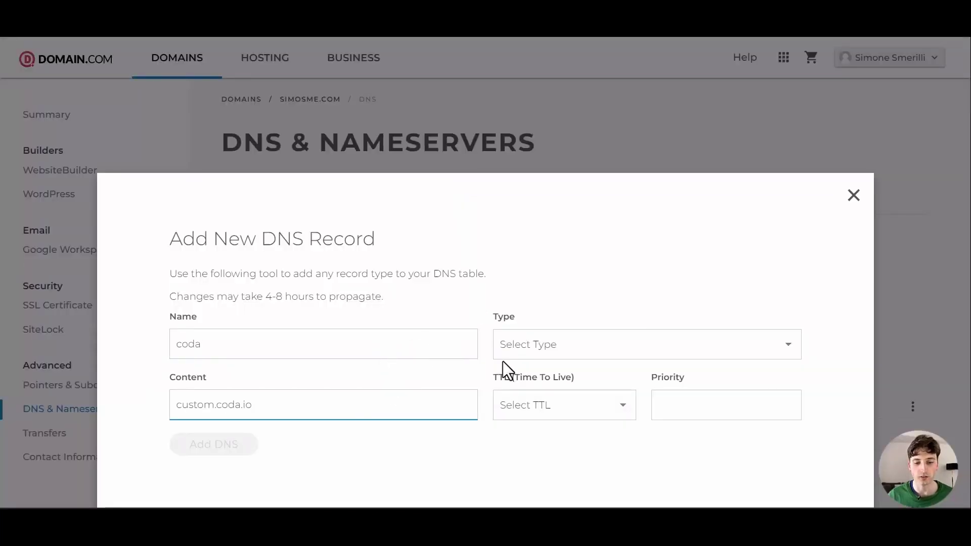
left_click(505, 344)
left_click(523, 391)
left_click(531, 405)
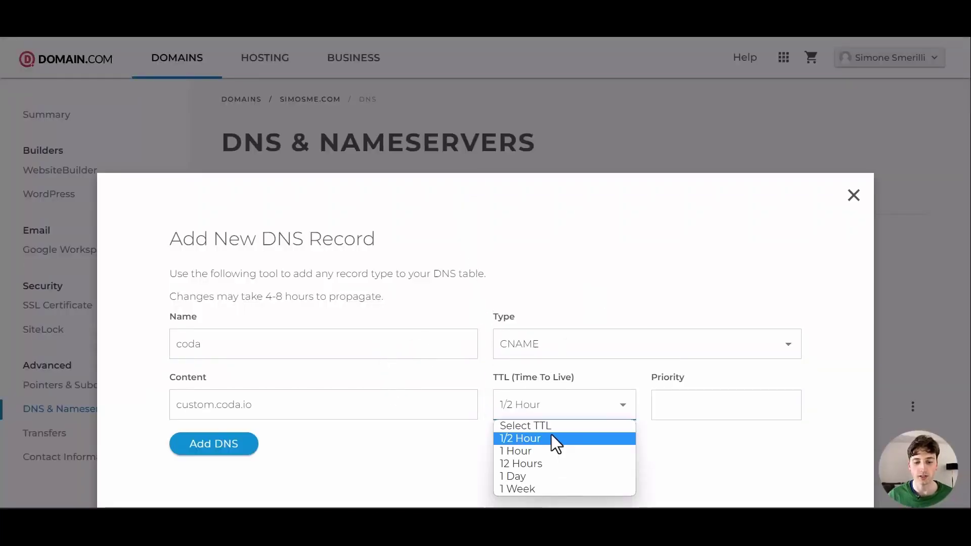
left_click(448, 439)
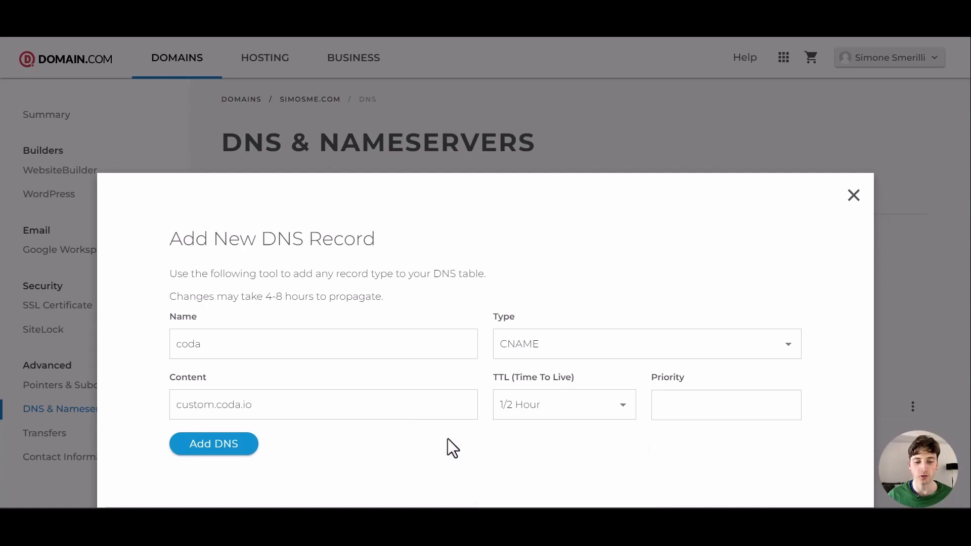
left_click(233, 444)
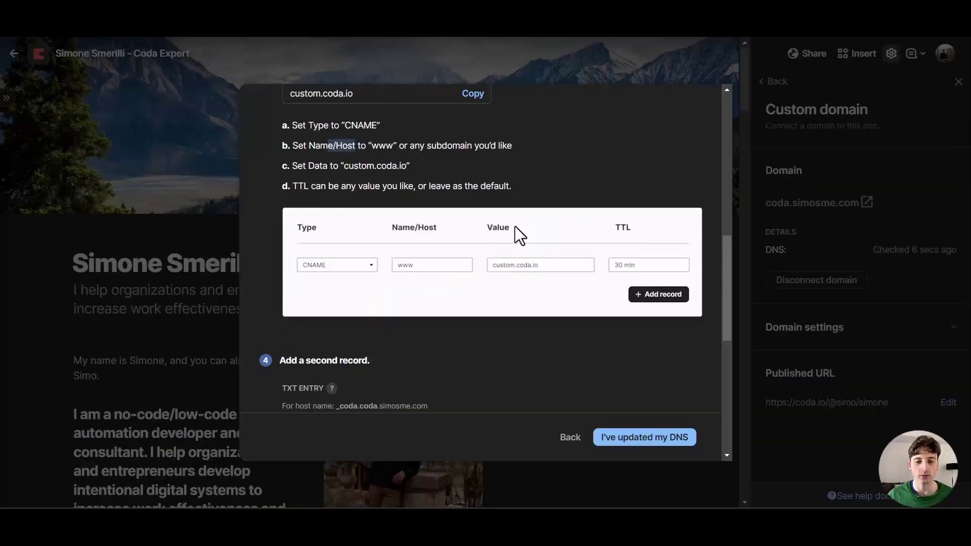
Step: Add a TXT record _coda.coda holding the doc ID value with 1/2 Hour TTL
scroll(515, 226, "down", 4)
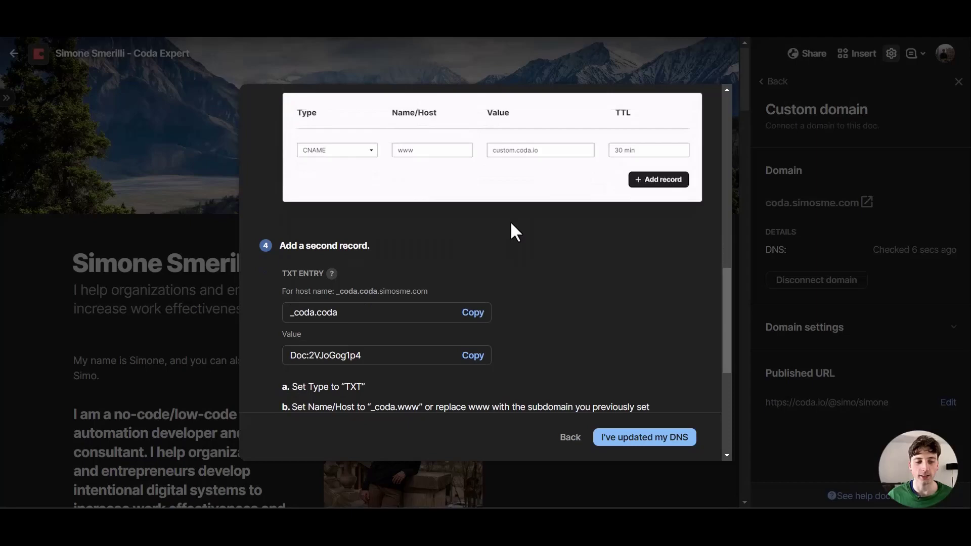
scroll(380, 169, "down", 1)
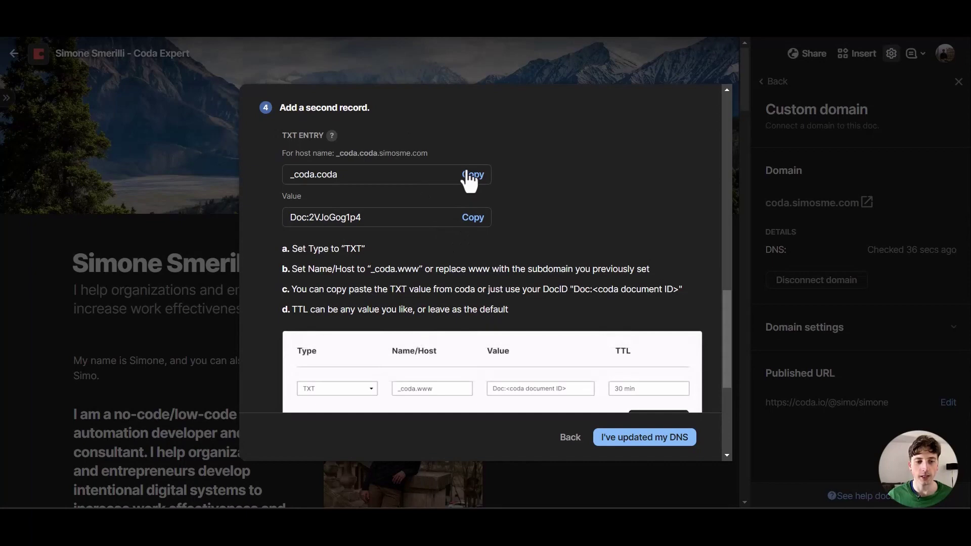
left_click(469, 177)
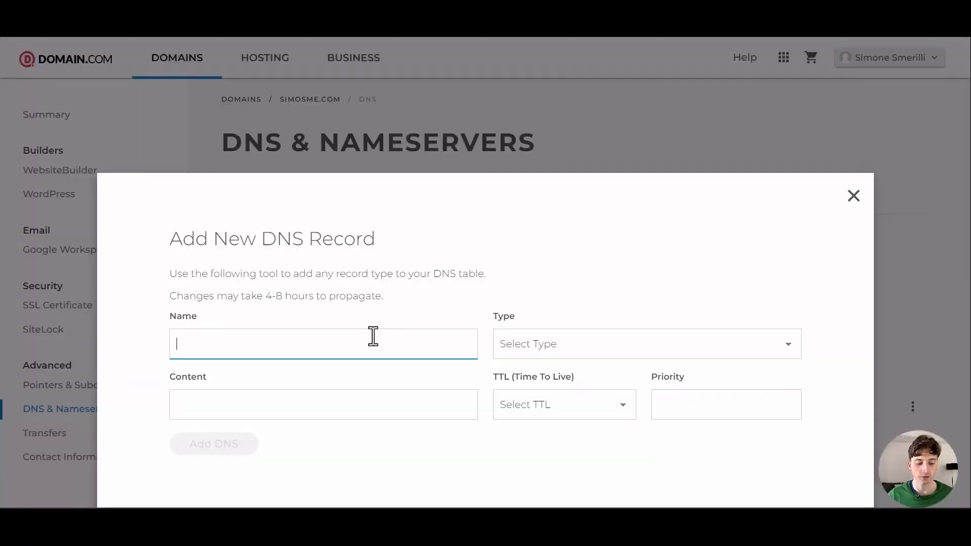
key("ctrl+v")
left_click(560, 345)
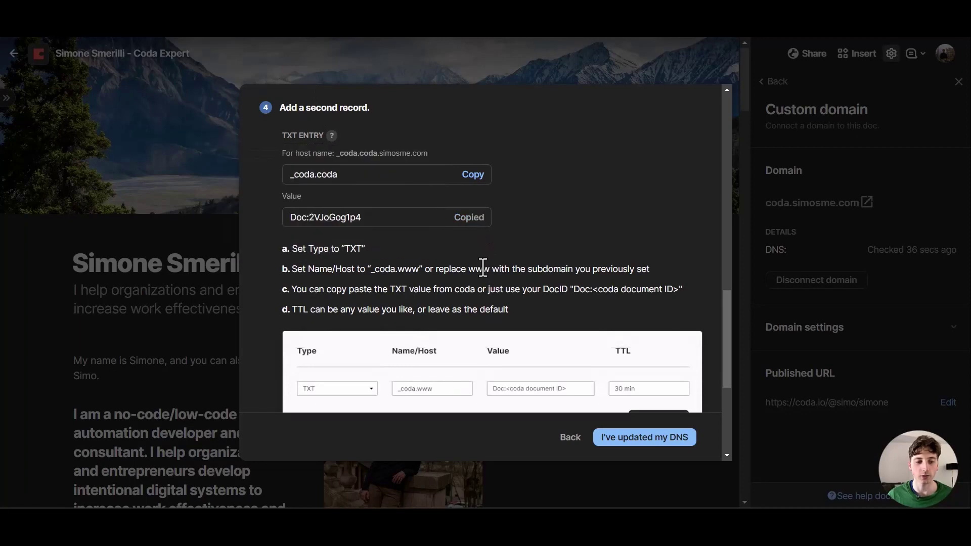
key("ctrl+v")
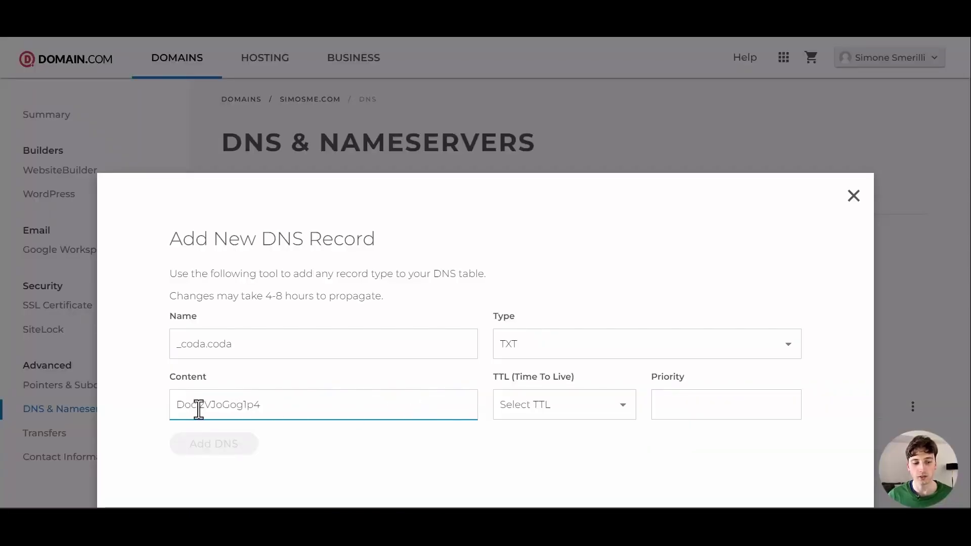
left_click_drag(199, 405, 288, 405)
left_click(309, 442)
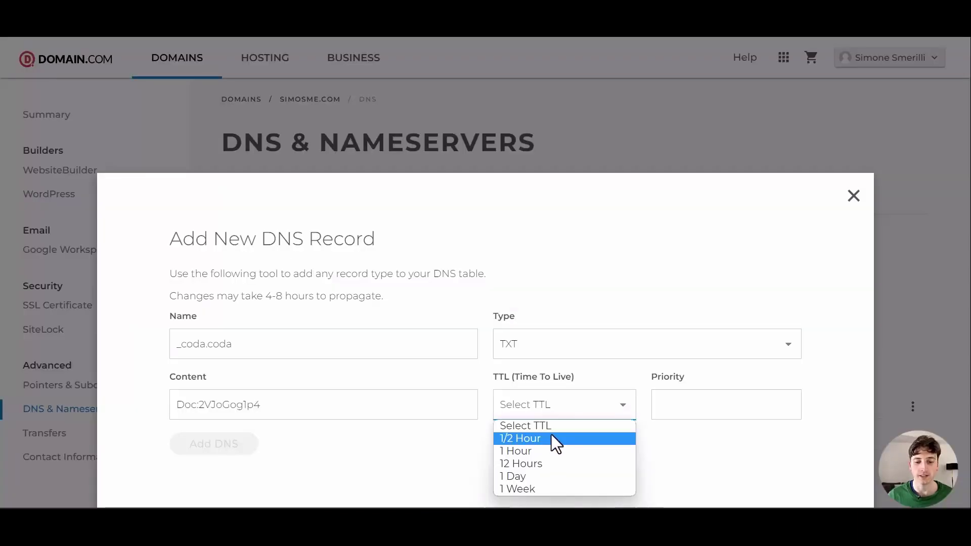
left_click(553, 438)
left_click(245, 450)
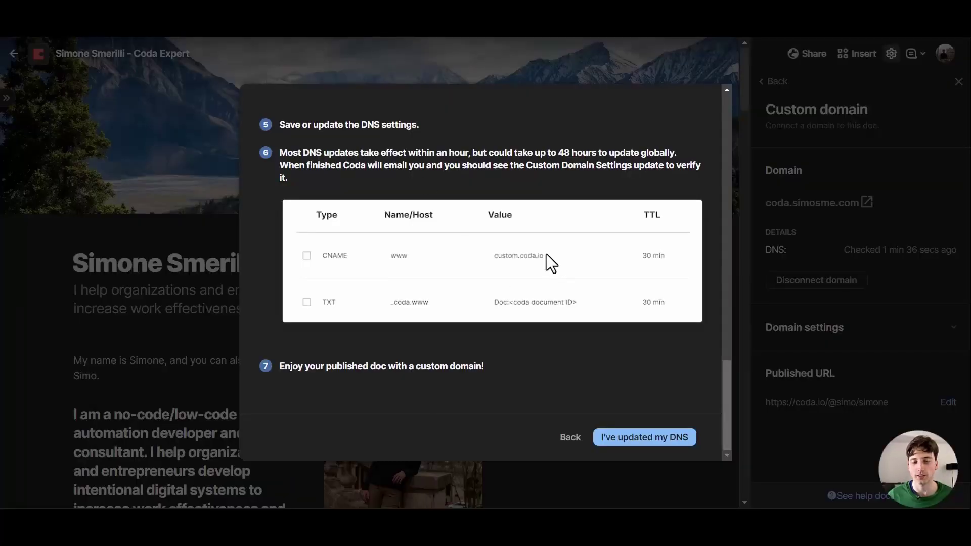
Step: Confirm in Coda that the DNS records for coda.simosme.com have been updated
left_click(624, 437)
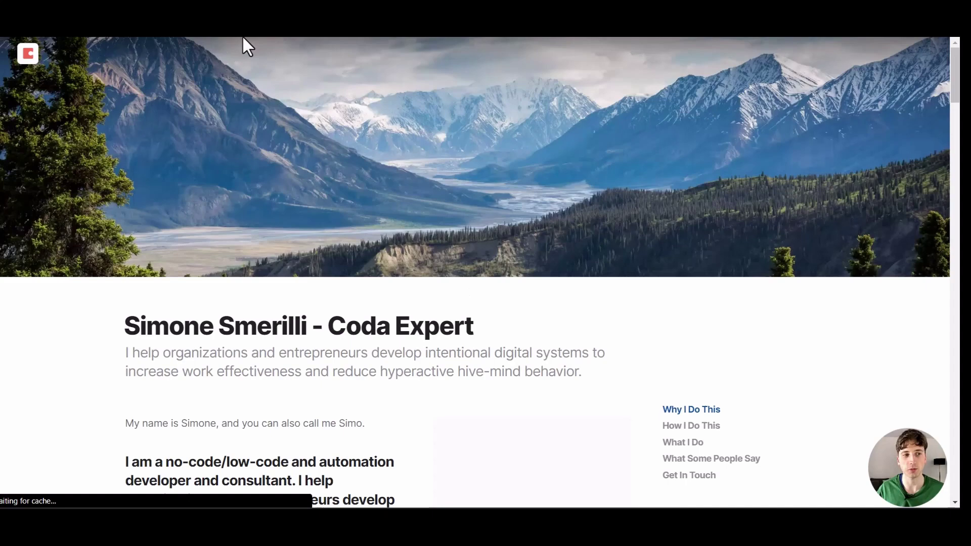
Step: Scroll the published page down to the Get In Touch form and back up
scroll(454, 258, "down", 3)
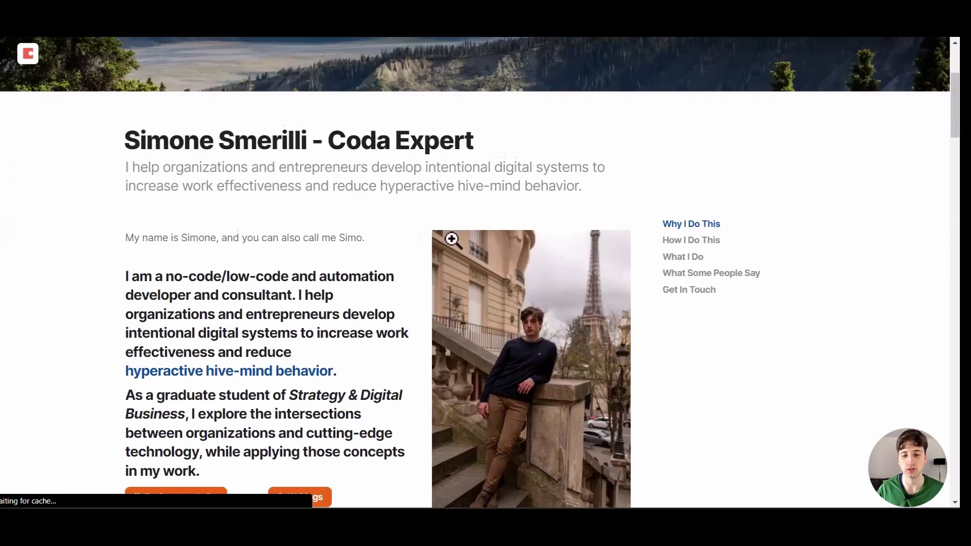
scroll(451, 239, "down", 10)
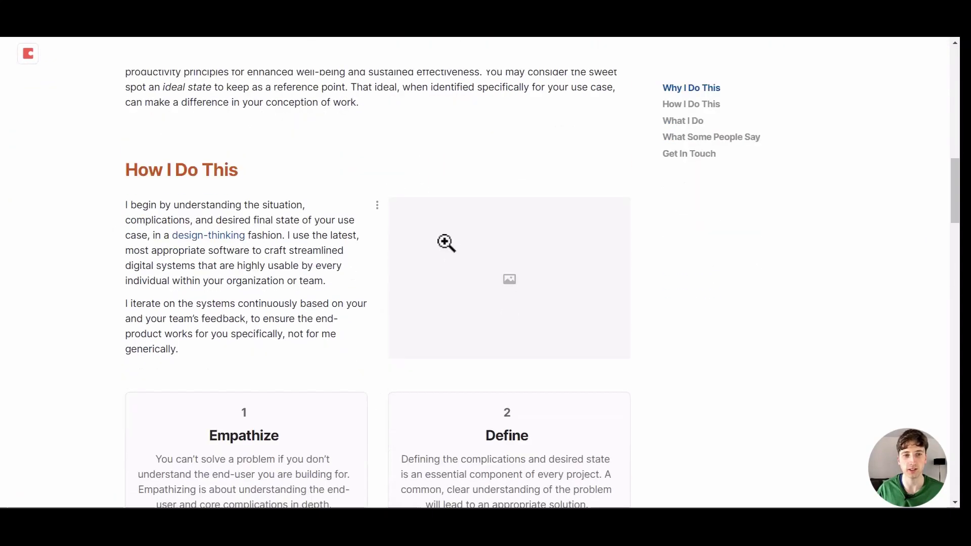
scroll(447, 243, "down", 15)
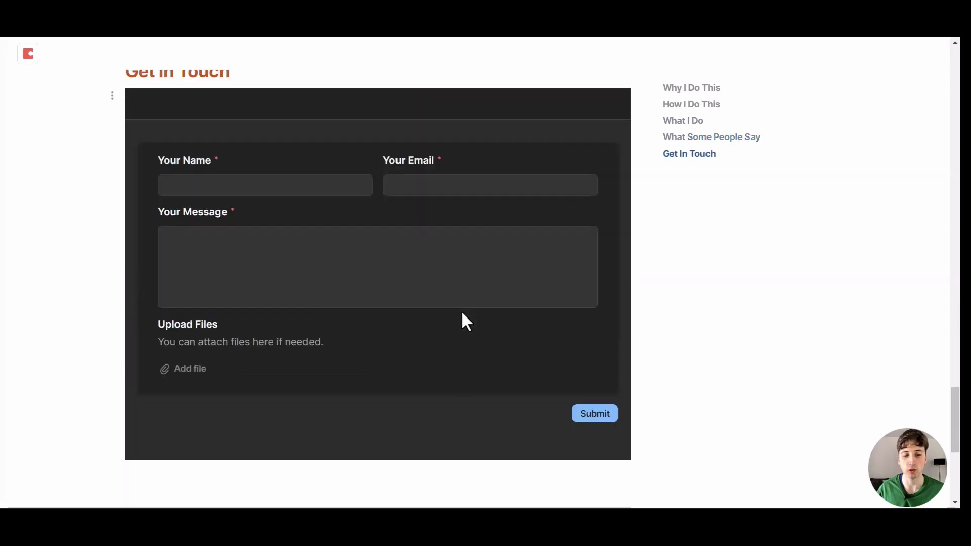
scroll(462, 314, "down", 5)
scroll(460, 339, "up", 6)
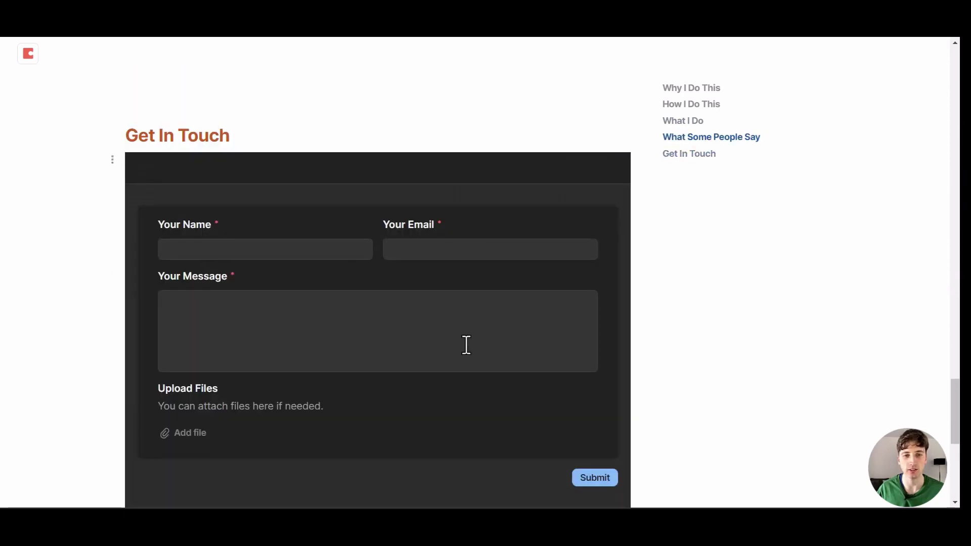
scroll(466, 345, "up", 14)
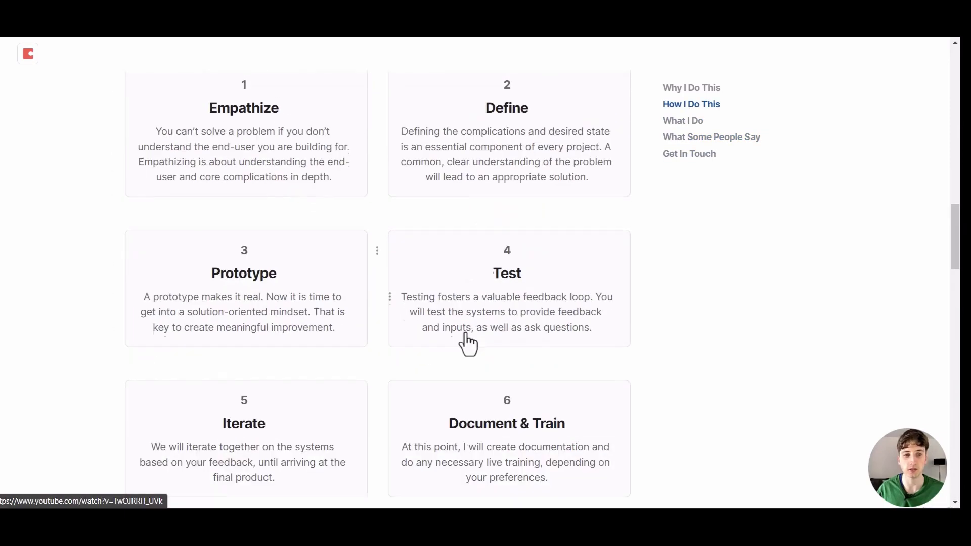
scroll(467, 344, "up", 10)
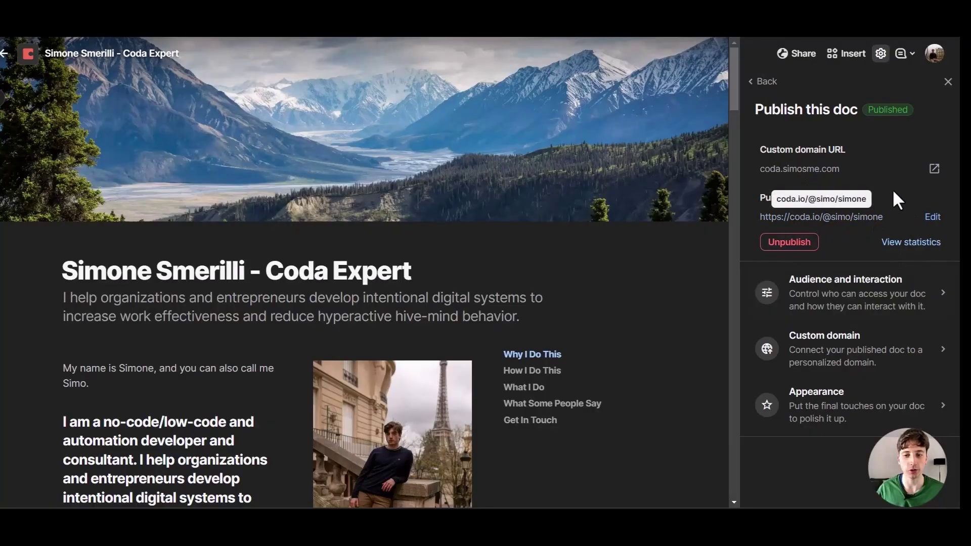
left_click(870, 218)
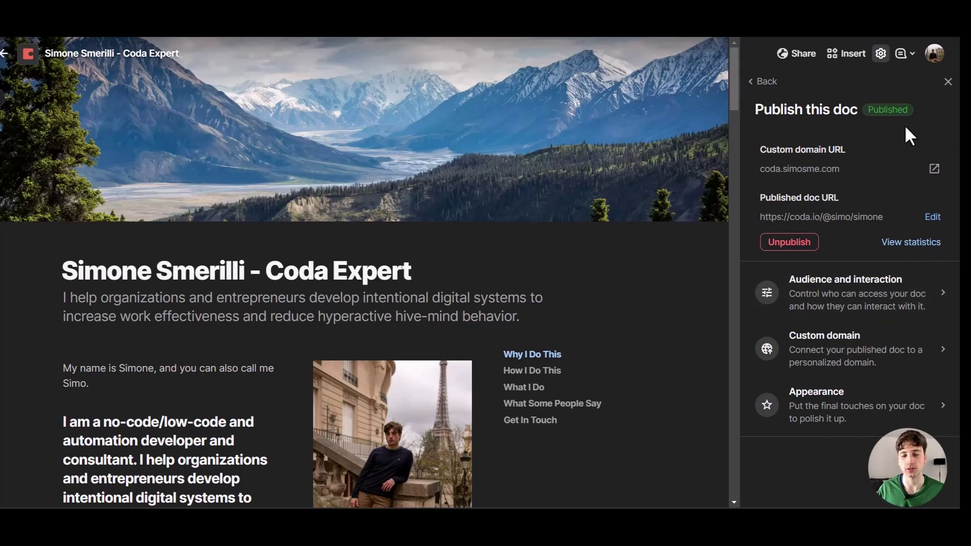
Step: Review the published doc's audience and interaction settings
left_click(886, 305)
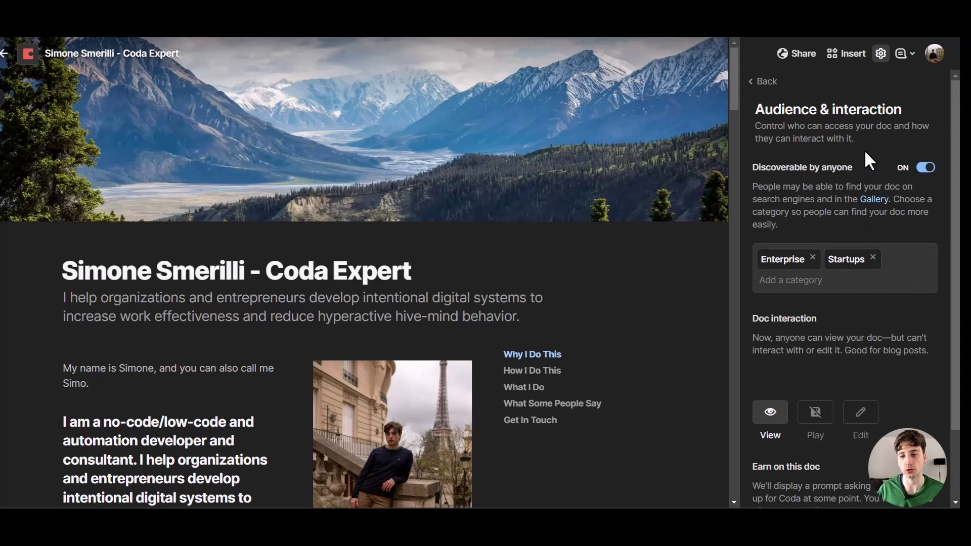
scroll(867, 167, "down", 2)
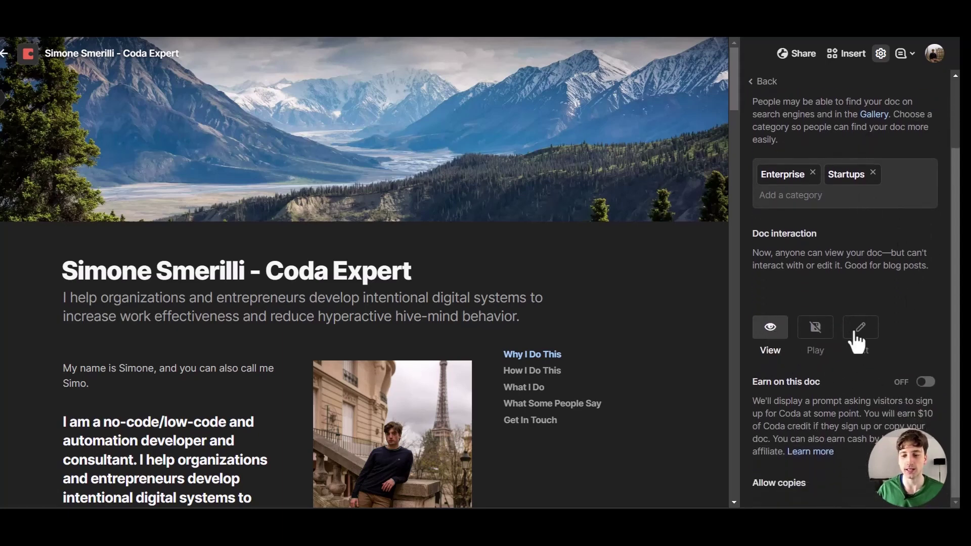
scroll(873, 409, "up", 2)
left_click(764, 82)
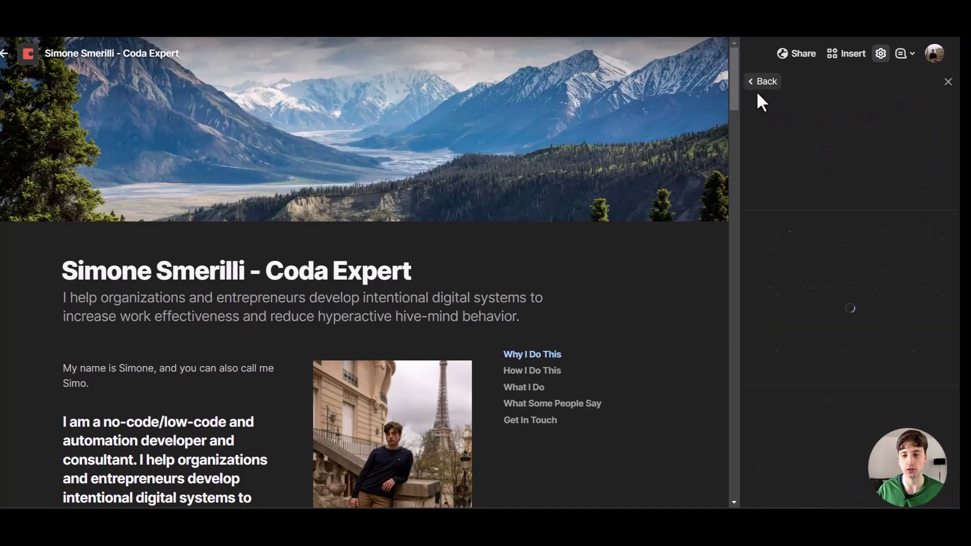
Step: Check the appearance settings, then close the publish settings panel
left_click(860, 419)
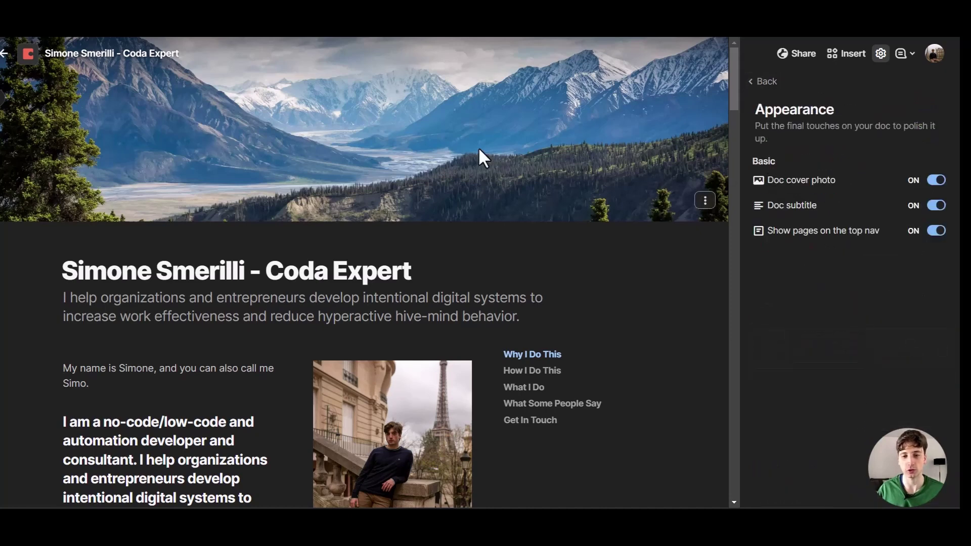
left_click_drag(271, 297, 331, 299)
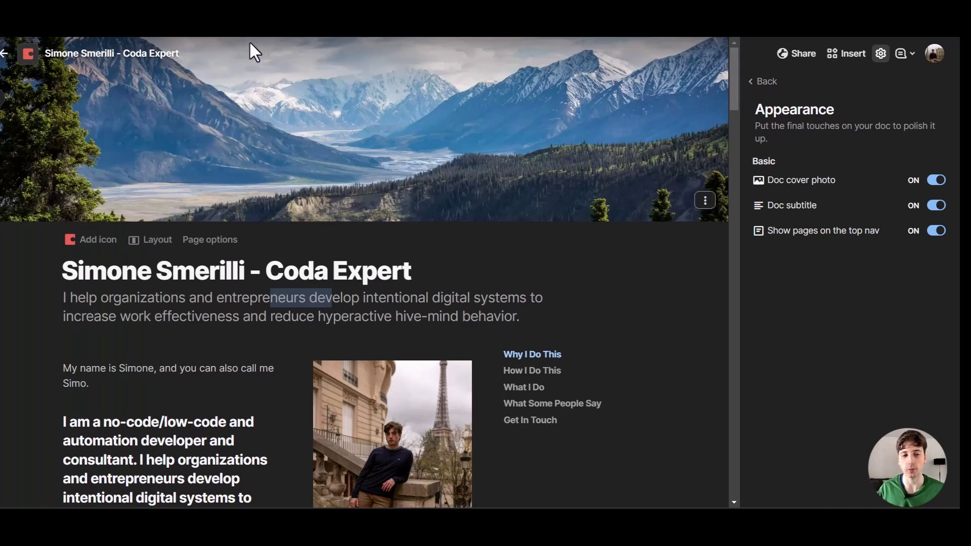
mouse_move(3, 101)
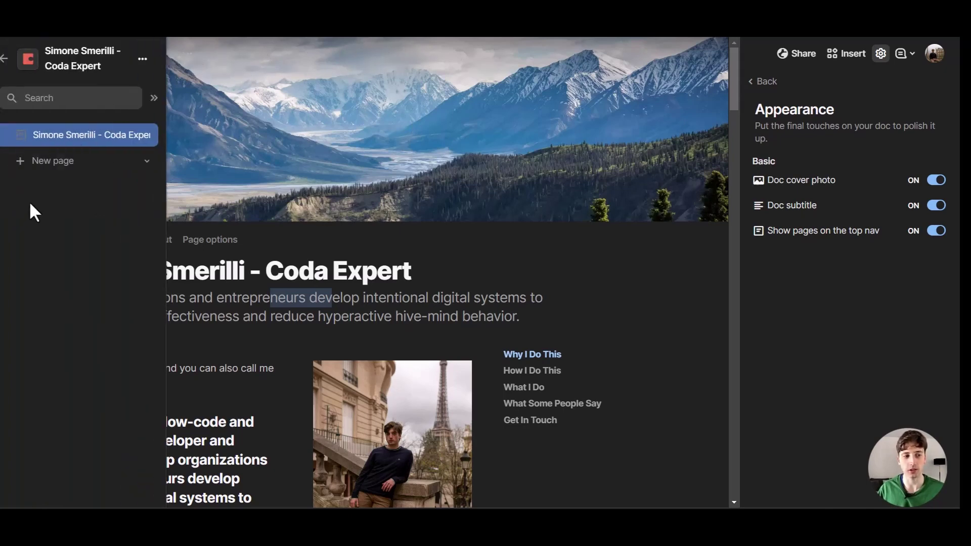
left_click(945, 81)
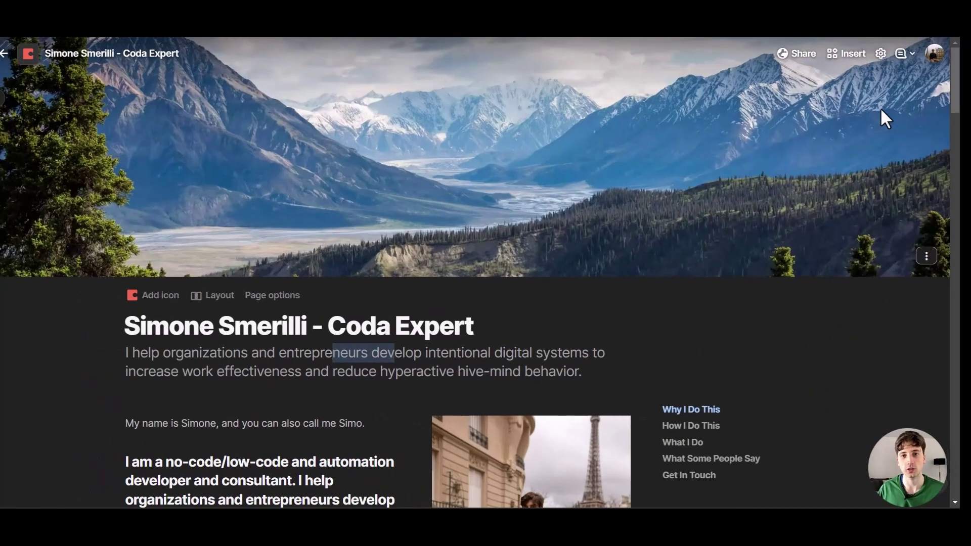